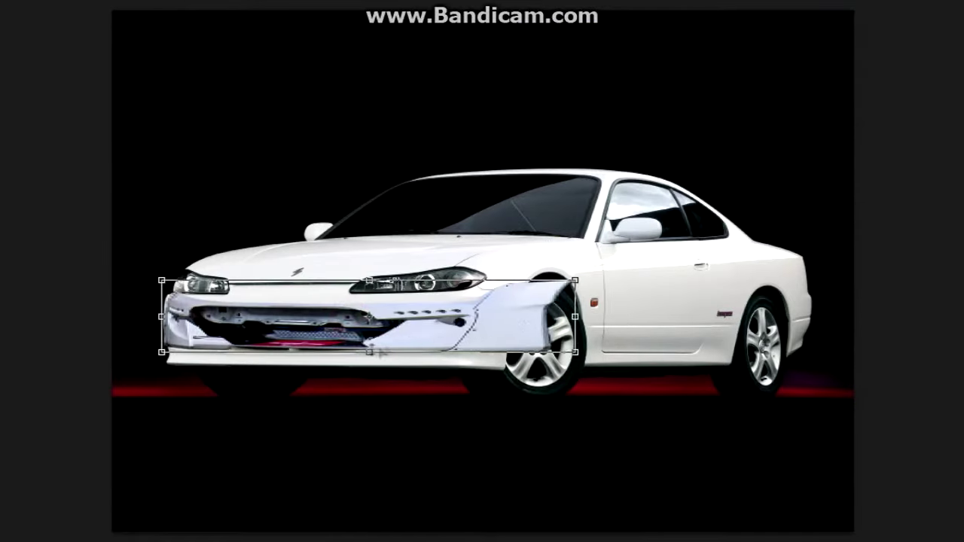
Scale the pasted bumper to the Silvia's nose, narrowing the right and extending the left.
{"action": "left_click_drag", "start_coordinate": [574, 280], "coordinate": [575, 316]}
{"action": "key", "text": "ctrl+plus"}
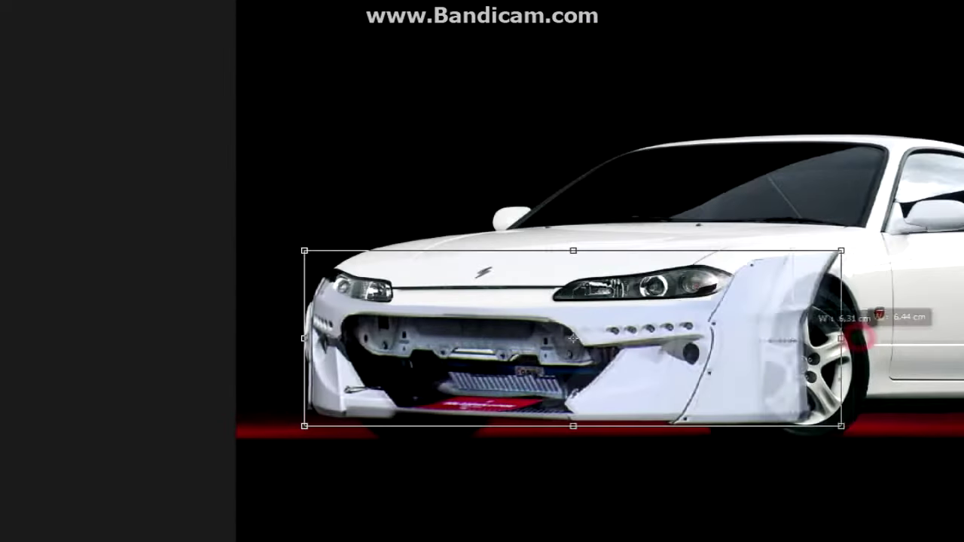
{"action": "left_click_drag", "start_coordinate": [858, 337], "coordinate": [801, 336]}
{"action": "mouse_move", "coordinate": [355, 338]}
{"action": "left_mouse_down"}
{"action": "mouse_move", "coordinate": [295, 338]}
{"action": "mouse_move", "coordinate": [301, 318]}
{"action": "left_mouse_up"}
Warp the bumper to pull its top-right fender corner down, then commit.
{"action": "right_click", "coordinate": [360, 89]}
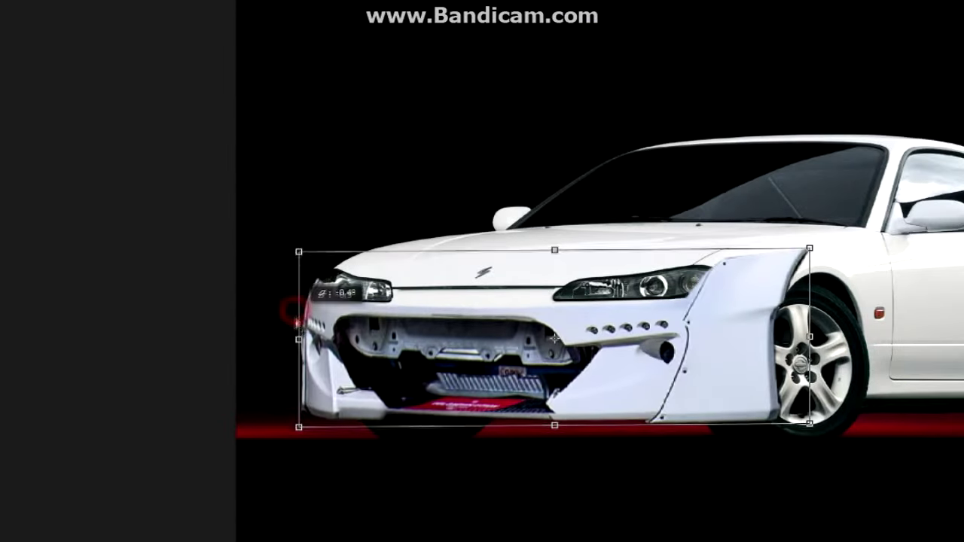
{"action": "key", "text": "ctrl+plus"}
{"action": "right_click", "coordinate": [861, 324]}
{"action": "key", "text": "Escape"}
{"action": "right_click", "coordinate": [819, 289]}
{"action": "left_click", "coordinate": [858, 390]}
{"action": "left_click_drag", "start_coordinate": [818, 236], "coordinate": [823, 269]}
{"action": "right_click", "coordinate": [822, 269]}
{"action": "left_click", "coordinate": [730, 277]}
{"action": "key", "text": "Return"}
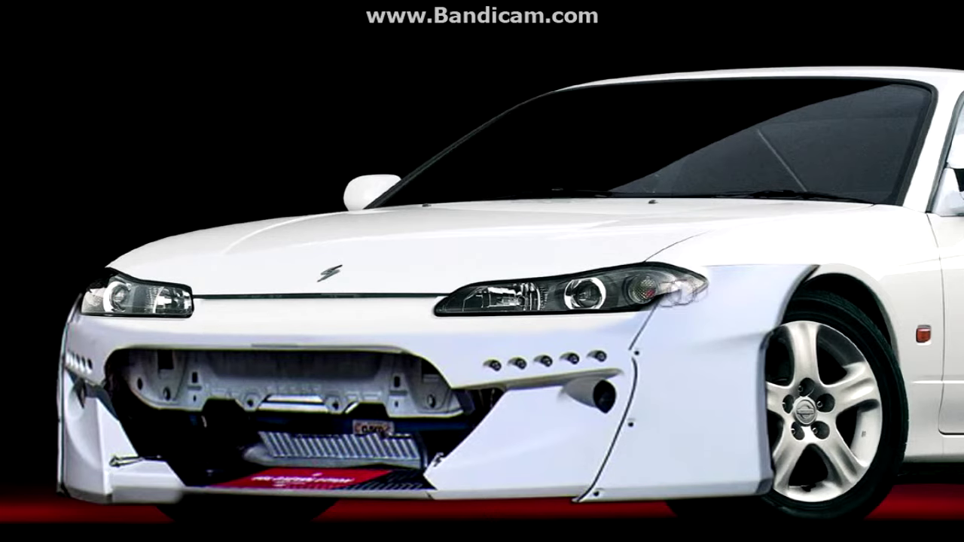
Skew the bumper about 2.5° to match the car's angle.
{"action": "key", "text": "ctrl+minus"}
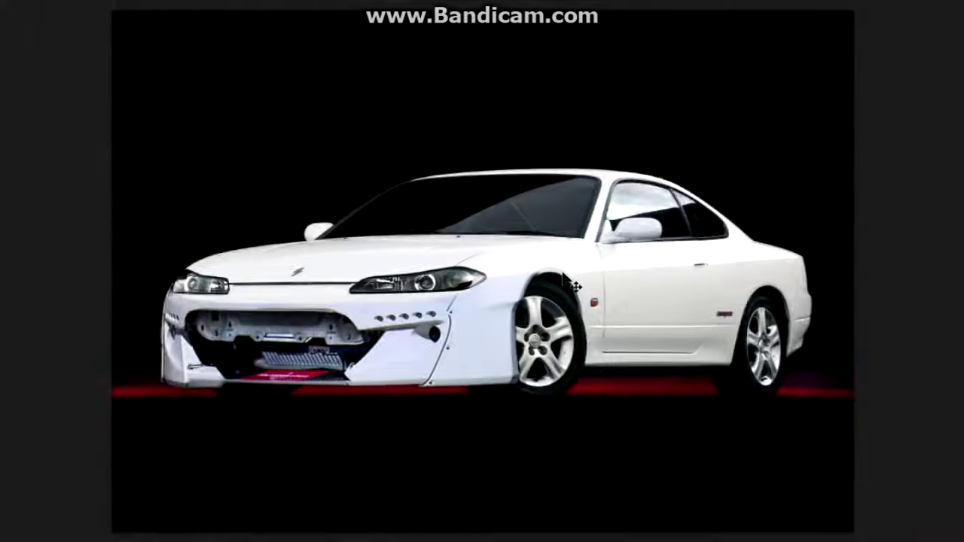
{"action": "key", "text": "ctrl+plus"}
{"action": "key", "text": "ctrl+t"}
{"action": "right_click", "coordinate": [327, 311]}
{"action": "left_click", "coordinate": [361, 370]}
{"action": "left_click_drag", "start_coordinate": [366, 442], "coordinate": [371, 442]}
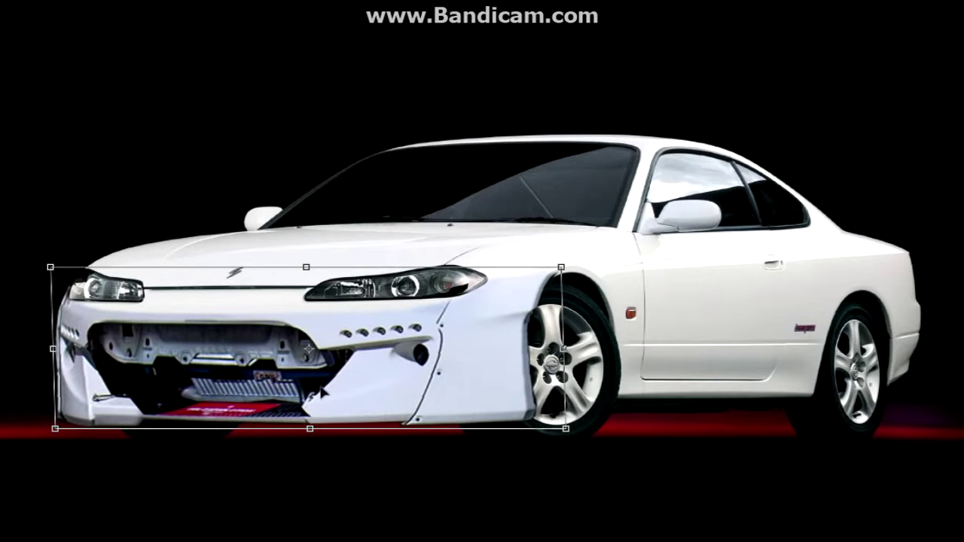
{"action": "key", "text": "Return"}
{"action": "key", "text": "ctrl+minus"}
{"action": "key", "text": "ctrl+plus"}
{"action": "key", "text": "ctrl+plus"}
{"action": "key", "text": "ctrl+plus"}
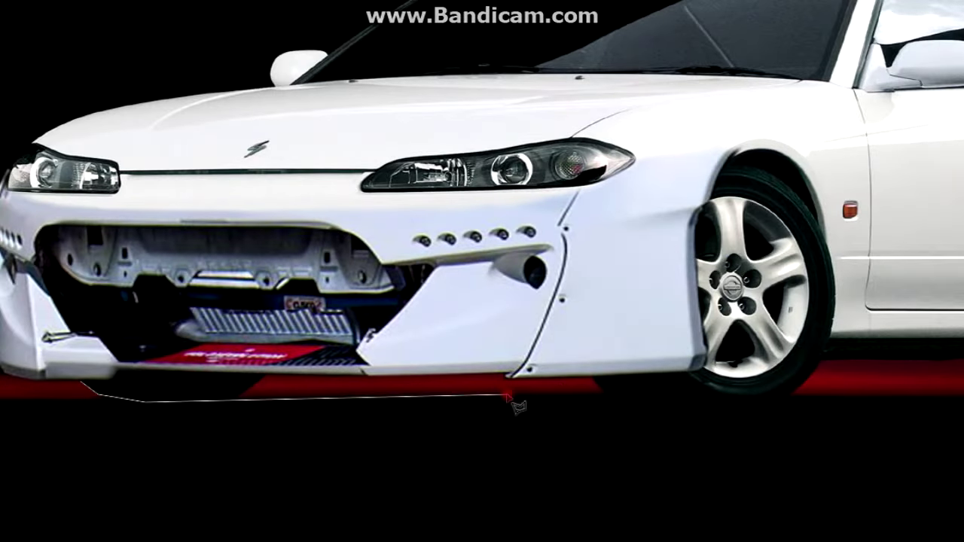
Lasso-outline the area around the new bumper and front wheel arch.
{"action": "scroll", "coordinate": [783, 398], "scroll_direction": "right", "scroll_amount": 5}
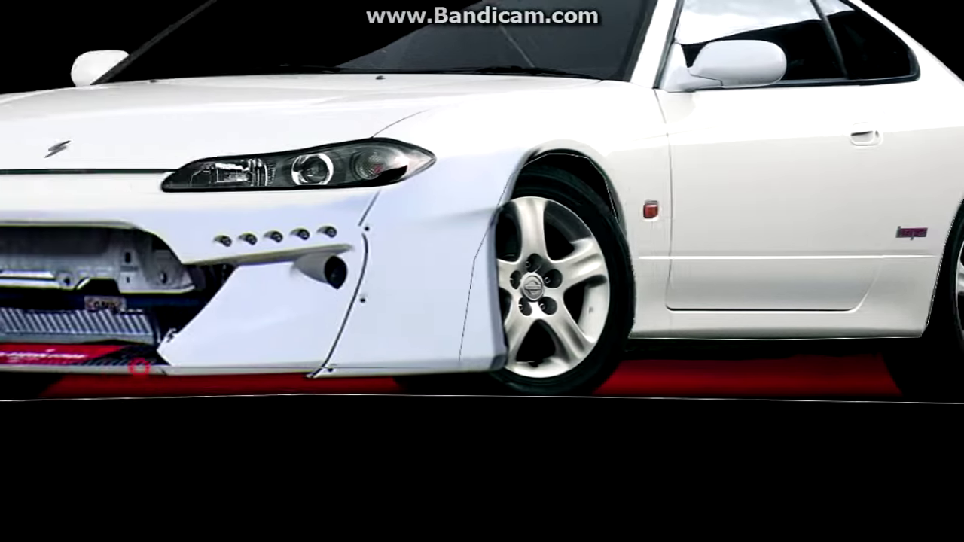
{"action": "left_click_drag", "start_coordinate": [235, 380], "coordinate": [119, 261]}
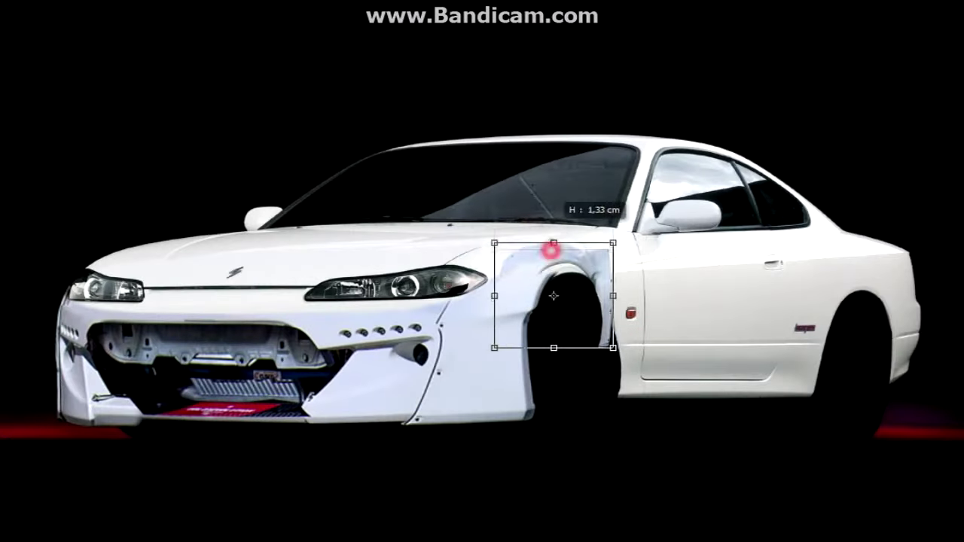
Position, resize and warp the Subaru fender over the Silvia's front wheel arch.
{"action": "left_click_drag", "start_coordinate": [602, 218], "coordinate": [585, 263]}
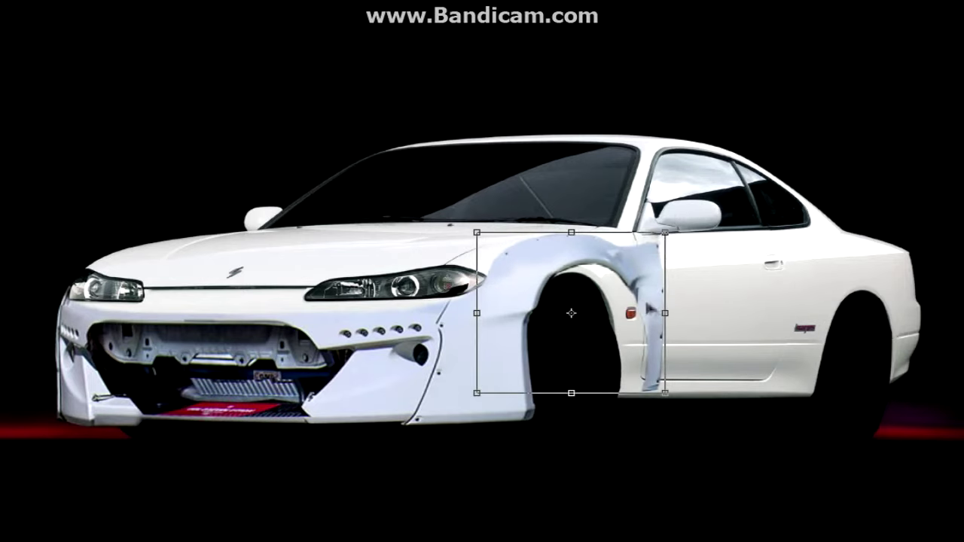
{"action": "left_click_drag", "start_coordinate": [664, 312], "coordinate": [649, 310]}
{"action": "left_click_drag", "start_coordinate": [563, 392], "coordinate": [564, 397]}
{"action": "mouse_move", "coordinate": [649, 316]}
{"action": "left_mouse_down"}
{"action": "mouse_move", "coordinate": [640, 315]}
{"action": "mouse_move", "coordinate": [641, 329]}
{"action": "left_mouse_up"}
{"action": "scroll", "coordinate": [486, 312], "scroll_direction": "up", "scroll_amount": 2}
{"action": "scroll", "coordinate": [482, 301], "scroll_direction": "right", "scroll_amount": 3}
{"action": "left_click_drag", "start_coordinate": [732, 322], "coordinate": [770, 333]}
{"action": "scroll", "coordinate": [663, 319], "scroll_direction": "down", "scroll_amount": 2}
{"action": "scroll", "coordinate": [774, 233], "scroll_direction": "down", "scroll_amount": 2}
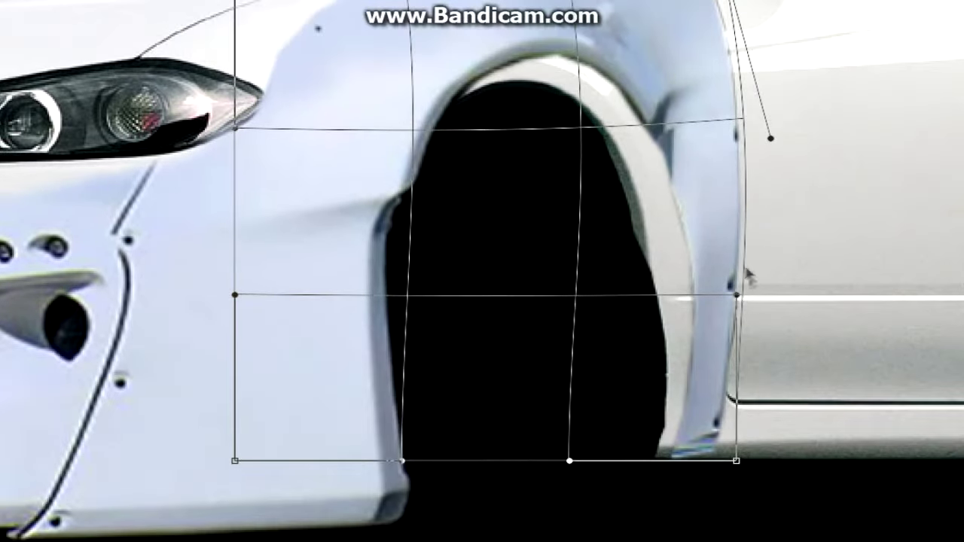
{"action": "key", "text": "Return"}
Clean up the fender edge with a closed selection, then frame the Subaru's door area.
{"action": "scroll", "coordinate": [746, 272], "scroll_direction": "down", "scroll_amount": 1}
{"action": "double_click", "coordinate": [555, 459]}
{"action": "right_click", "coordinate": [216, 79]}
{"action": "left_click", "coordinate": [225, 86]}
{"action": "key", "text": "ctrl+0"}
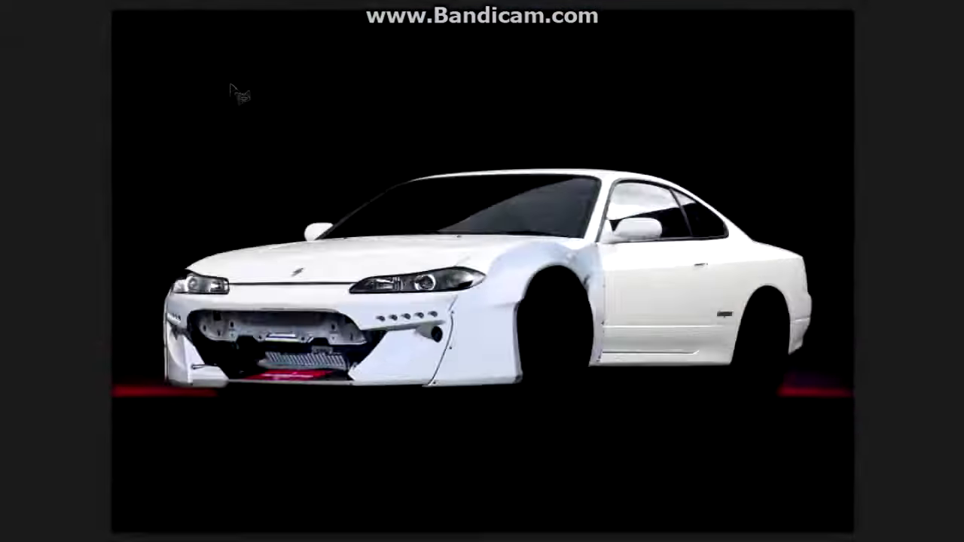
{"action": "key", "text": "ctrl+plus"}
{"action": "key", "text": "ctrl+plus"}
{"action": "key", "text": "ctrl+minus"}
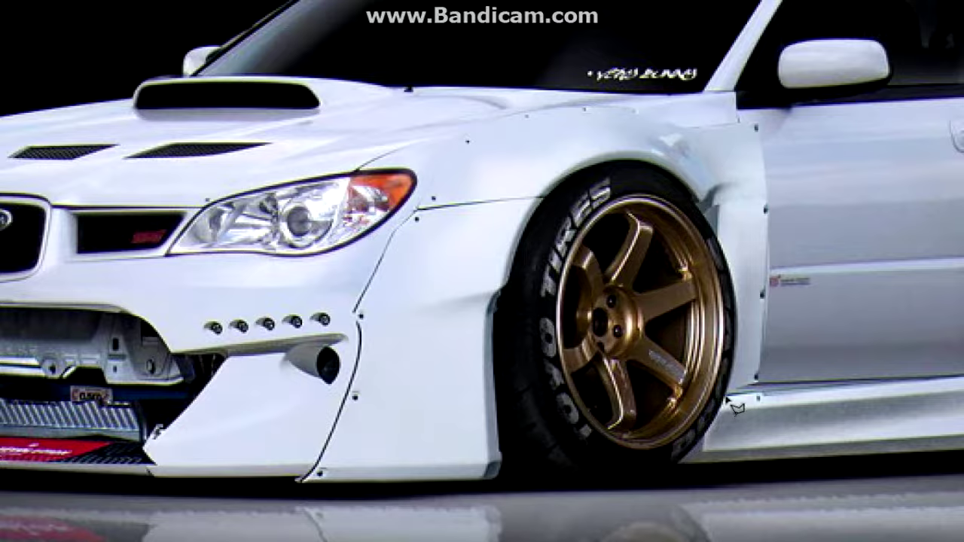
{"action": "key", "text": "ctrl+plus"}
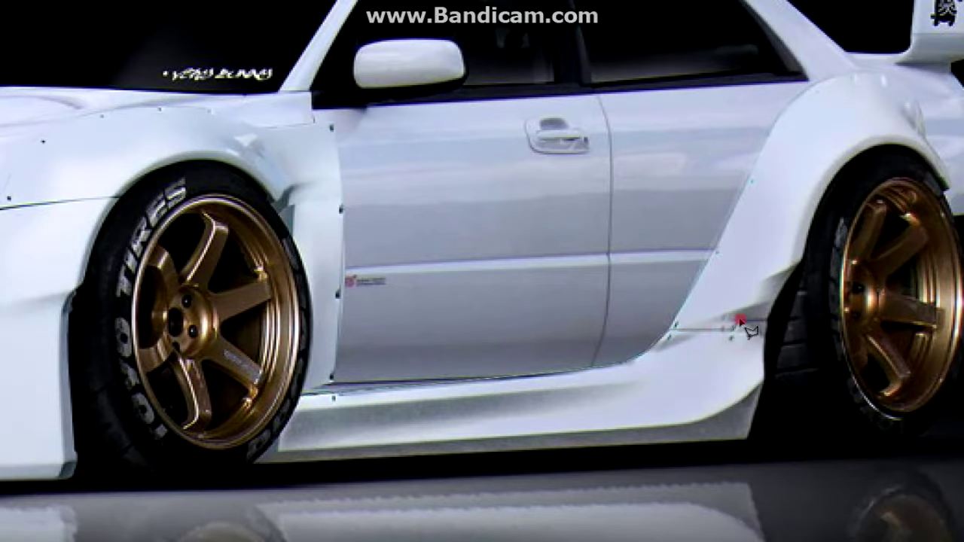
Place the Subaru's side skirt under the Silvia's door, rotated about 2.1°.
{"action": "left_click", "coordinate": [299, 445]}
{"action": "double_click", "coordinate": [316, 419]}
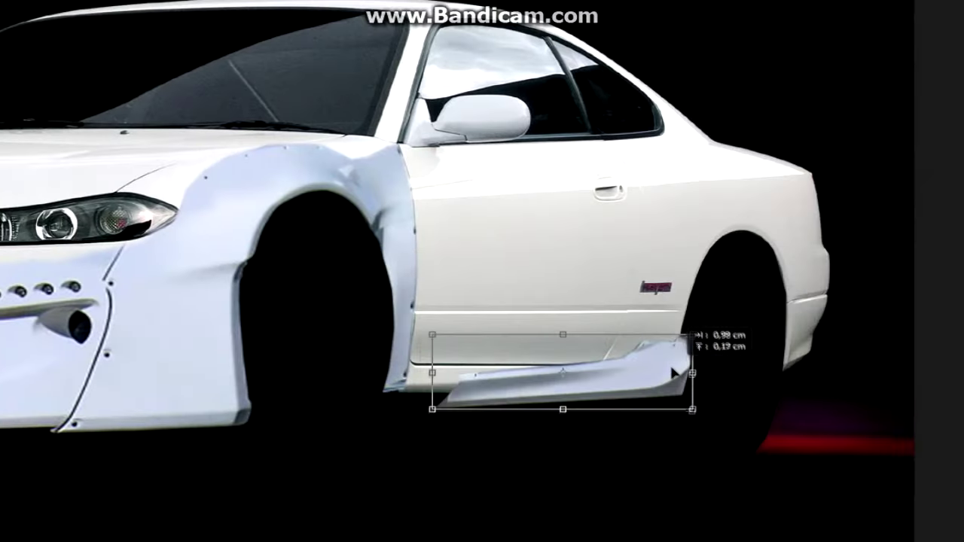
{"action": "mouse_move", "coordinate": [693, 338]}
{"action": "left_mouse_down"}
{"action": "mouse_move", "coordinate": [645, 355]}
{"action": "mouse_move", "coordinate": [645, 367]}
{"action": "mouse_move", "coordinate": [682, 368]}
{"action": "left_mouse_up"}
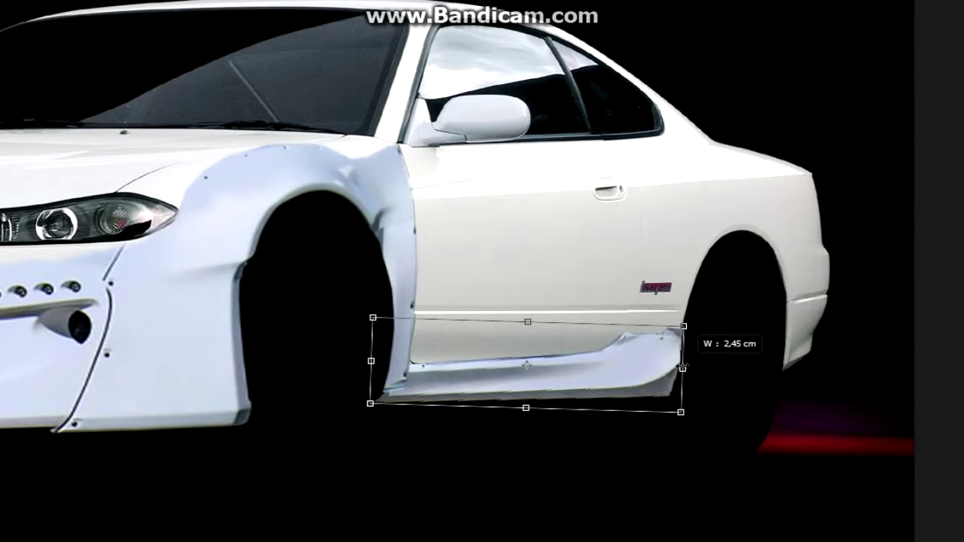
{"action": "left_click_drag", "start_coordinate": [524, 408], "coordinate": [523, 424]}
{"action": "left_click_drag", "start_coordinate": [753, 264], "coordinate": [717, 287]}
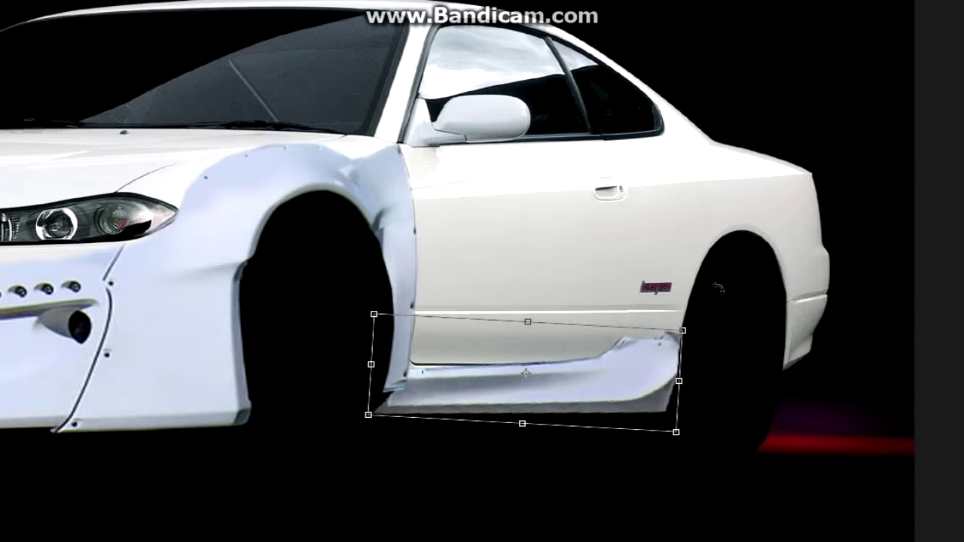
{"action": "left_click_drag", "start_coordinate": [522, 423], "coordinate": [525, 403]}
{"action": "left_click_drag", "start_coordinate": [731, 290], "coordinate": [726, 290]}
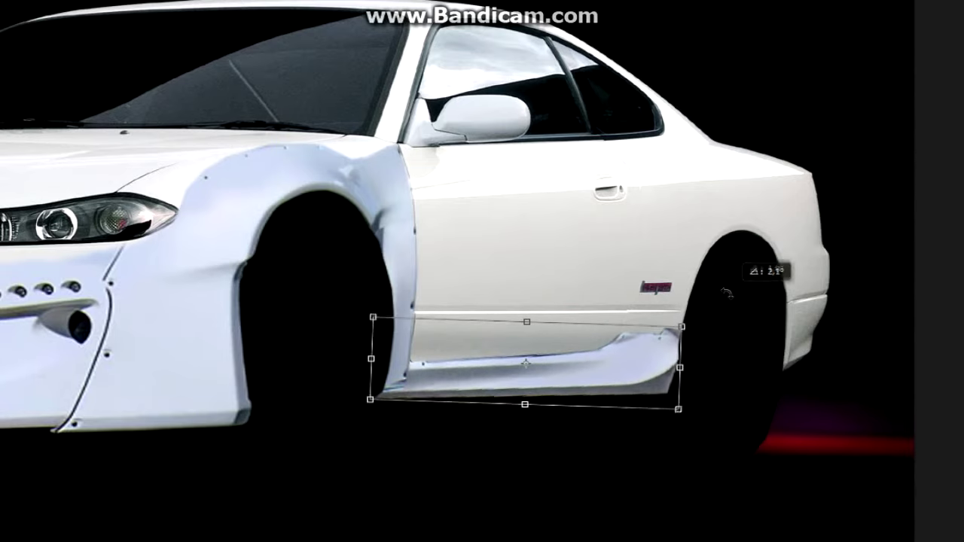
{"action": "key", "text": "Return"}
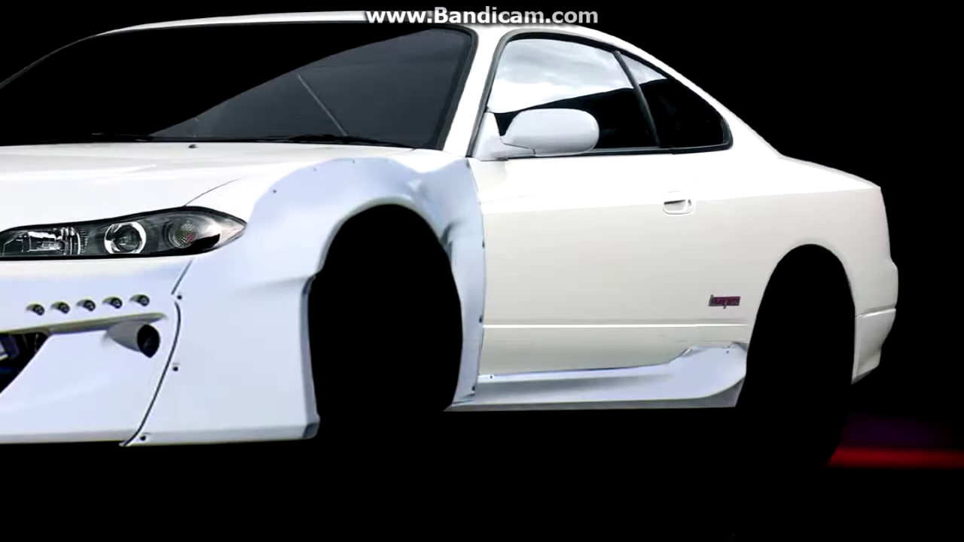
Reshape the side skirt, stretching it downward and extending it to the right.
{"action": "key", "text": "ctrl+t"}
{"action": "left_click_drag", "start_coordinate": [583, 410], "coordinate": [582, 444]}
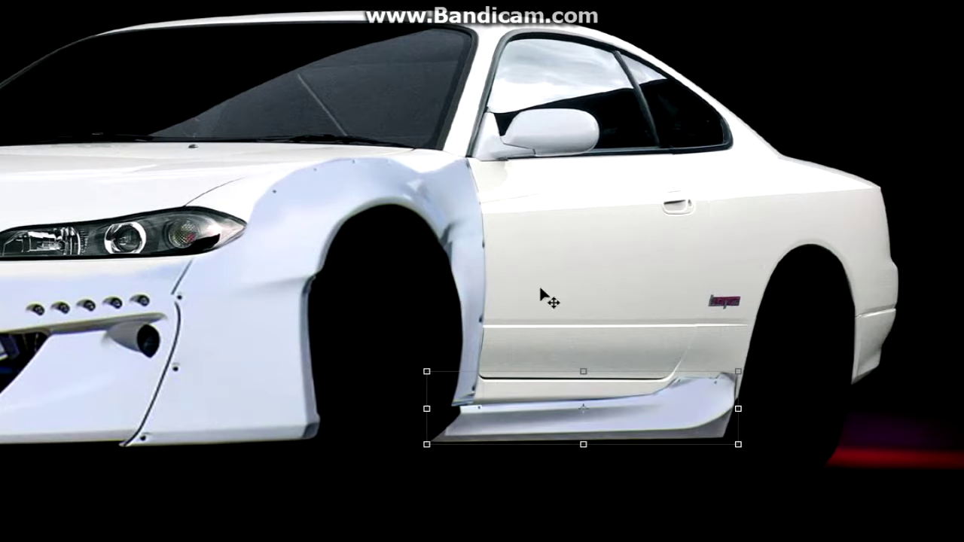
{"action": "scroll", "coordinate": [729, 367], "scroll_direction": "up", "scroll_amount": 2}
{"action": "left_click_drag", "start_coordinate": [439, 333], "coordinate": [439, 338]}
{"action": "left_click_drag", "start_coordinate": [749, 426], "coordinate": [734, 249]}
{"action": "key", "text": "Return"}
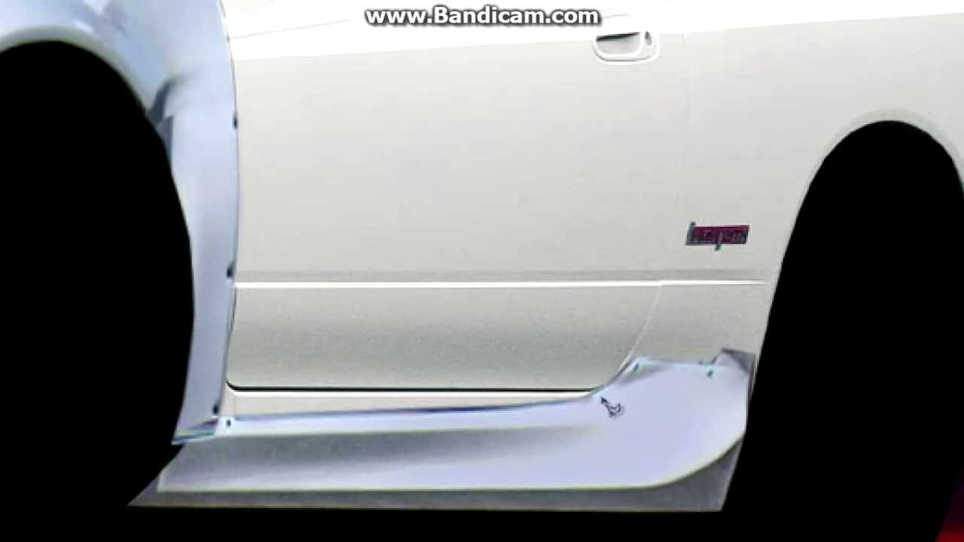
Paint over the dark strip above the side skirt with a soft brush.
{"action": "left_click_drag", "start_coordinate": [219, 376], "coordinate": [553, 410]}
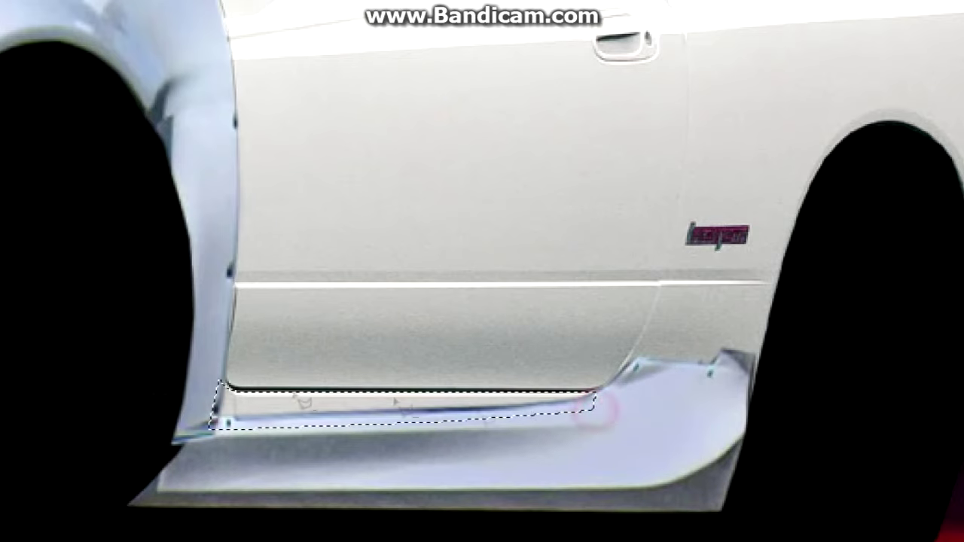
{"action": "right_click", "coordinate": [553, 411]}
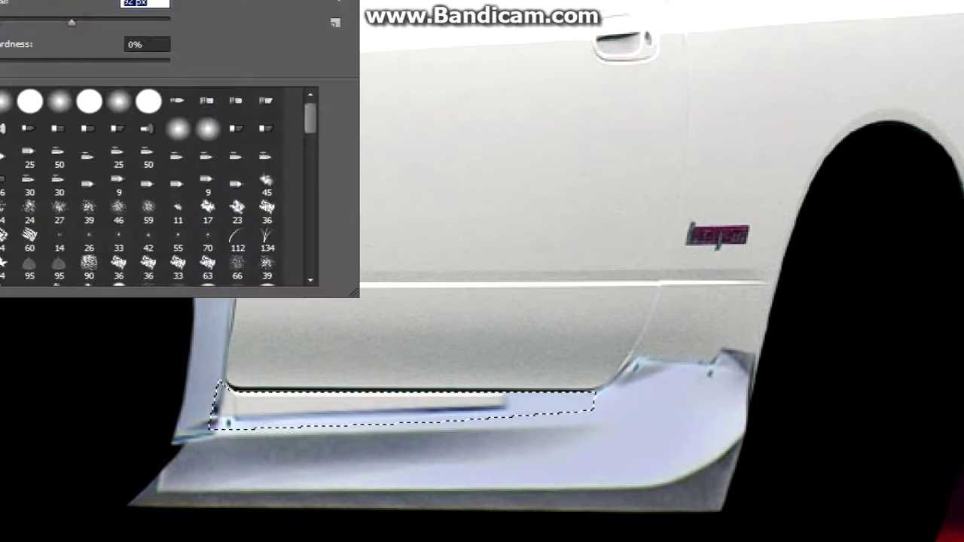
{"action": "left_click_drag", "start_coordinate": [366, 442], "coordinate": [527, 406]}
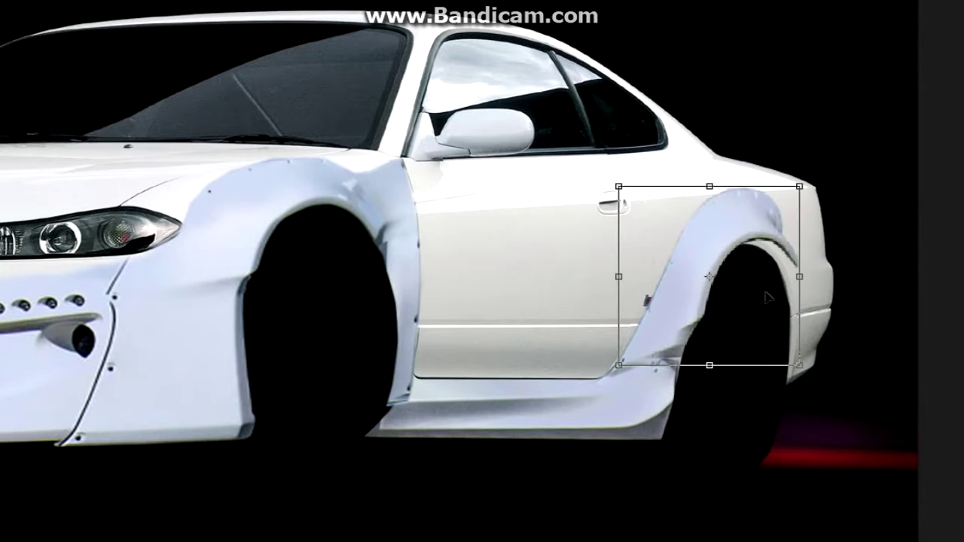
Raise the rear fender flare slightly and erase the door badge.
{"action": "left_click_drag", "start_coordinate": [714, 190], "coordinate": [710, 183]}
{"action": "key", "text": "Return"}
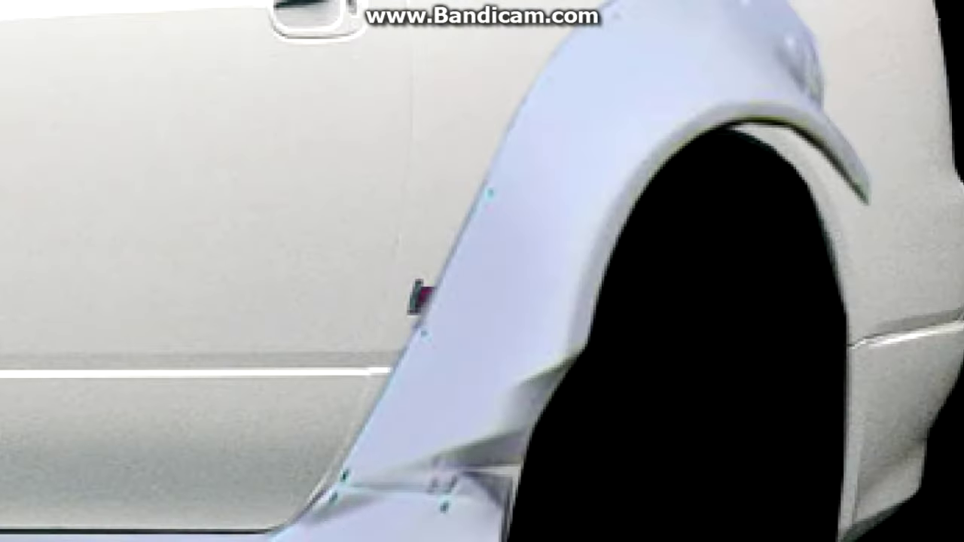
{"action": "left_click", "coordinate": [405, 257]}
{"action": "left_click", "coordinate": [536, 265]}
{"action": "left_click", "coordinate": [497, 348]}
{"action": "left_click", "coordinate": [398, 329]}
{"action": "left_click", "coordinate": [405, 257]}
{"action": "key", "text": "Delete"}
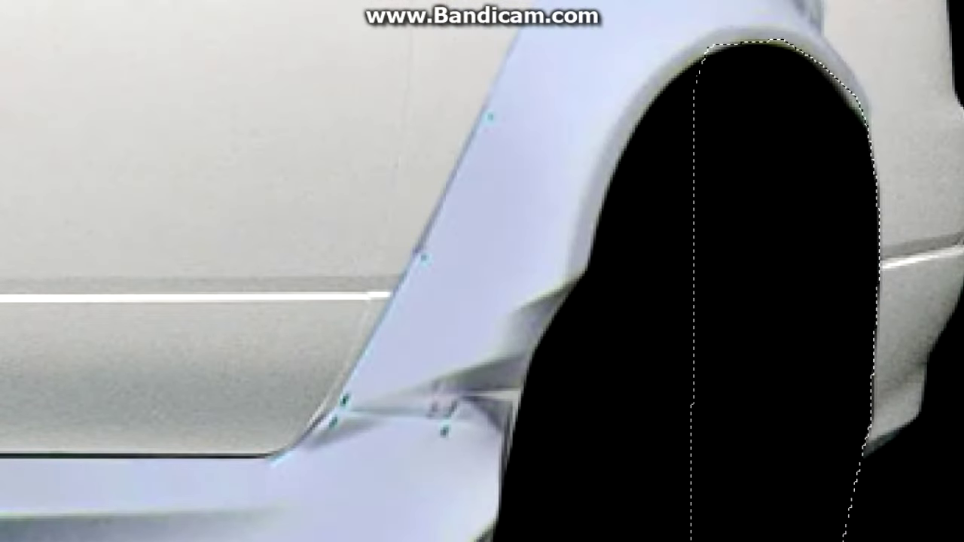
Apply a Cooling Filter photo filter to give the car a bluish tint.
{"action": "key", "text": "ctrl+0"}
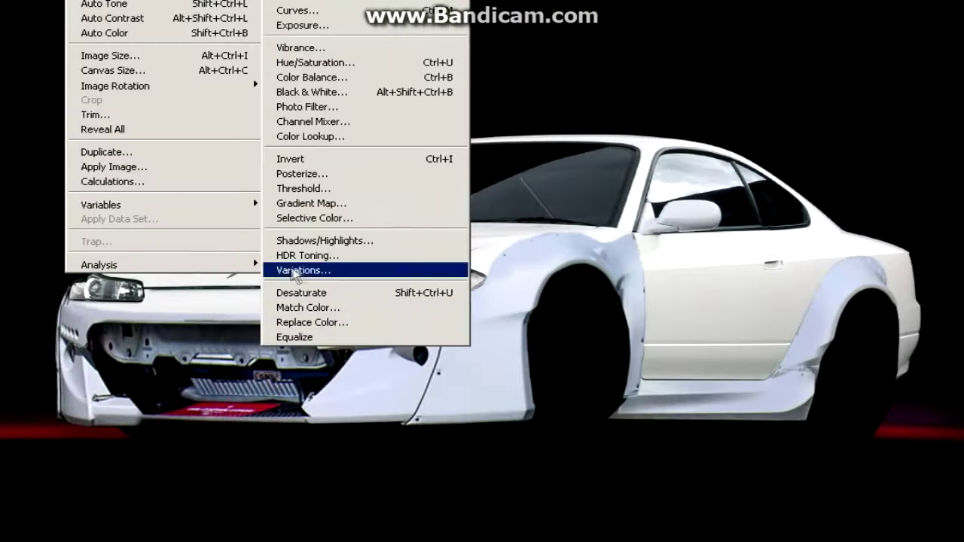
{"action": "left_click", "coordinate": [341, 110]}
{"action": "key", "text": "Down"}
{"action": "key", "text": "Down"}
{"action": "key", "text": "Down"}
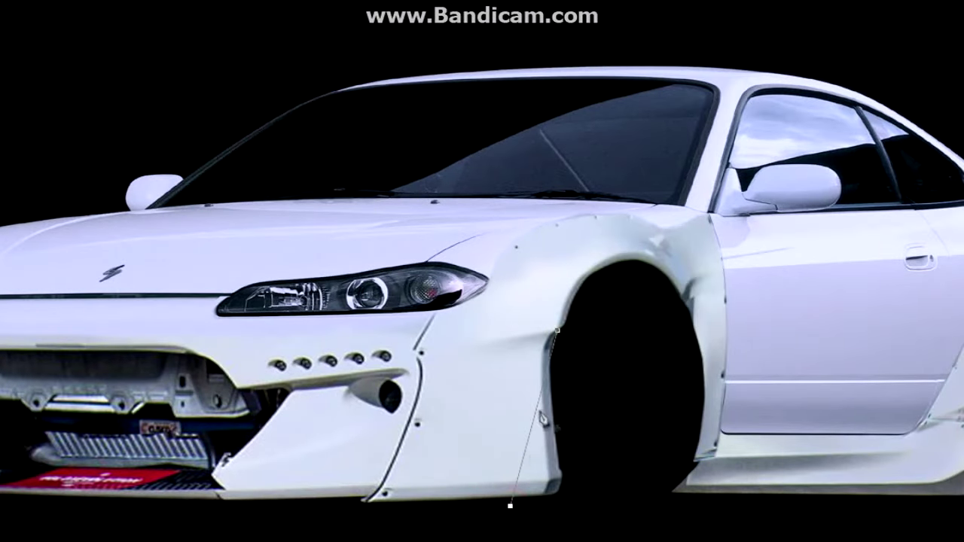
Turn the wheel-arch path into a selection, fill it black, and deselect.
{"action": "right_click", "coordinate": [593, 491]}
{"action": "left_click", "coordinate": [683, 123]}
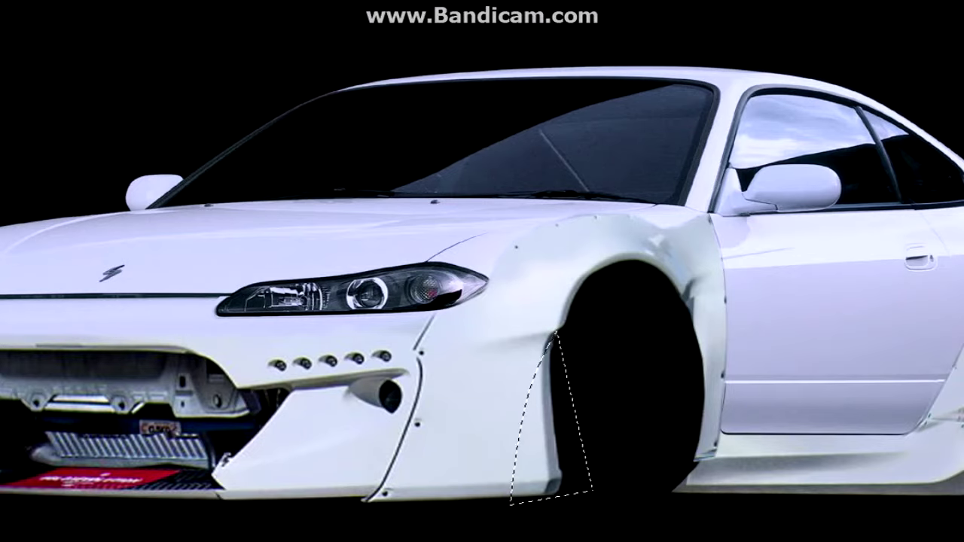
{"action": "key", "text": "Delete"}
{"action": "right_click", "coordinate": [337, 113]}
{"action": "left_click", "coordinate": [372, 124]}
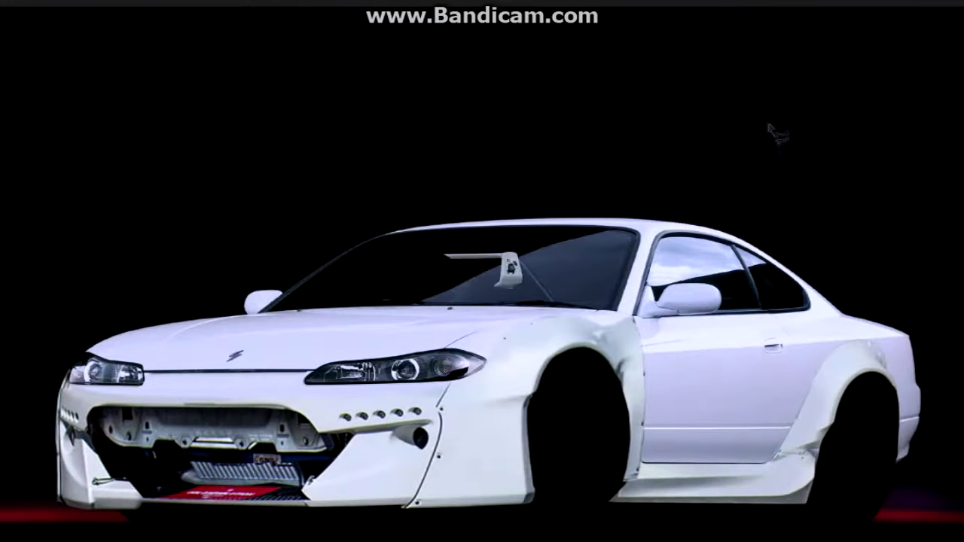
Stretch the rear wing onto the trunk and select its part behind the rear pillar.
{"action": "left_click_drag", "start_coordinate": [510, 265], "coordinate": [897, 309]}
{"action": "left_click_drag", "start_coordinate": [827, 313], "coordinate": [753, 314]}
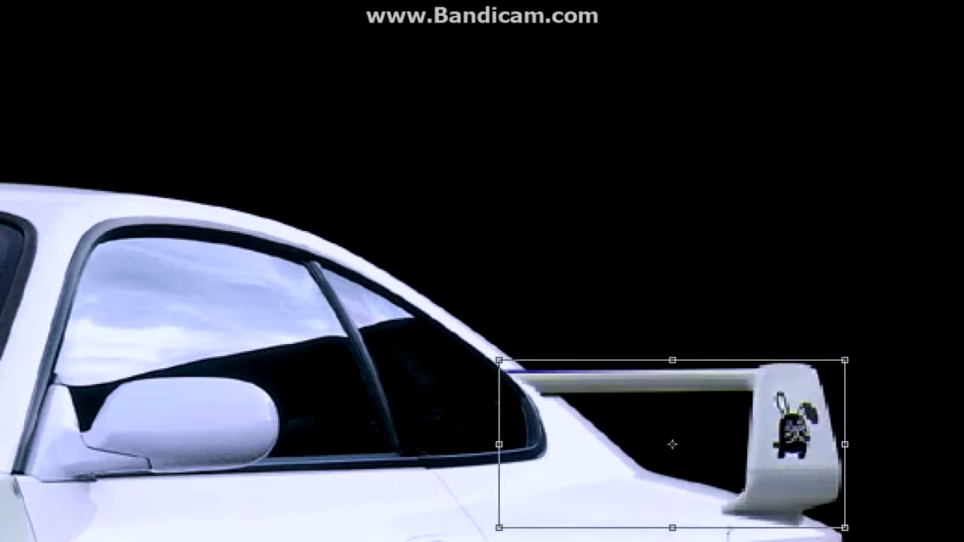
{"action": "left_click_drag", "start_coordinate": [760, 463], "coordinate": [767, 469]}
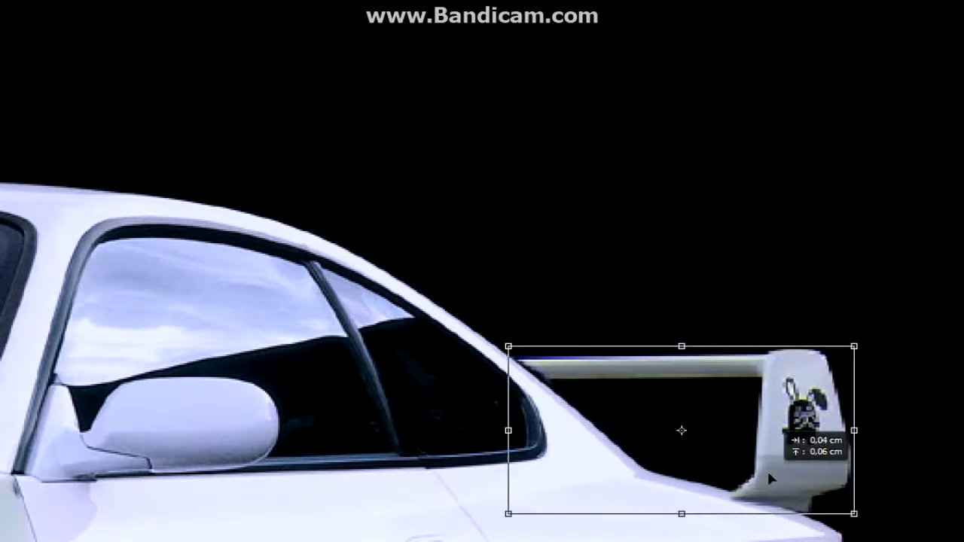
{"action": "key", "text": "Return"}
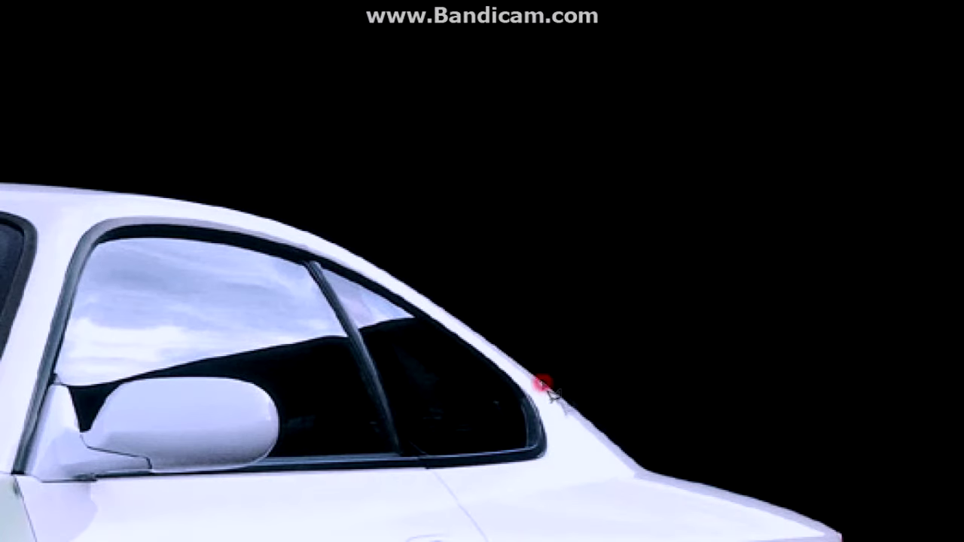
{"action": "double_click", "coordinate": [380, 488]}
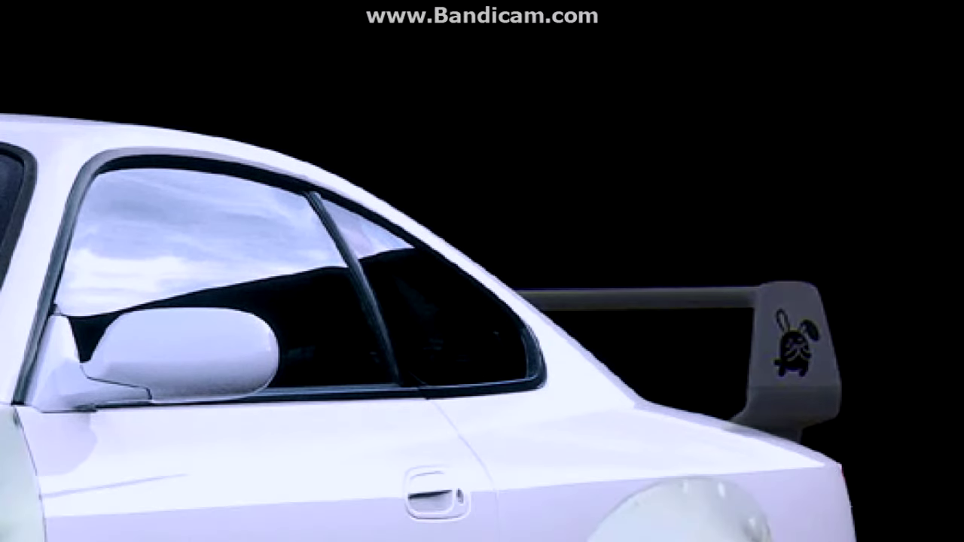
{"action": "double_click", "coordinate": [827, 458]}
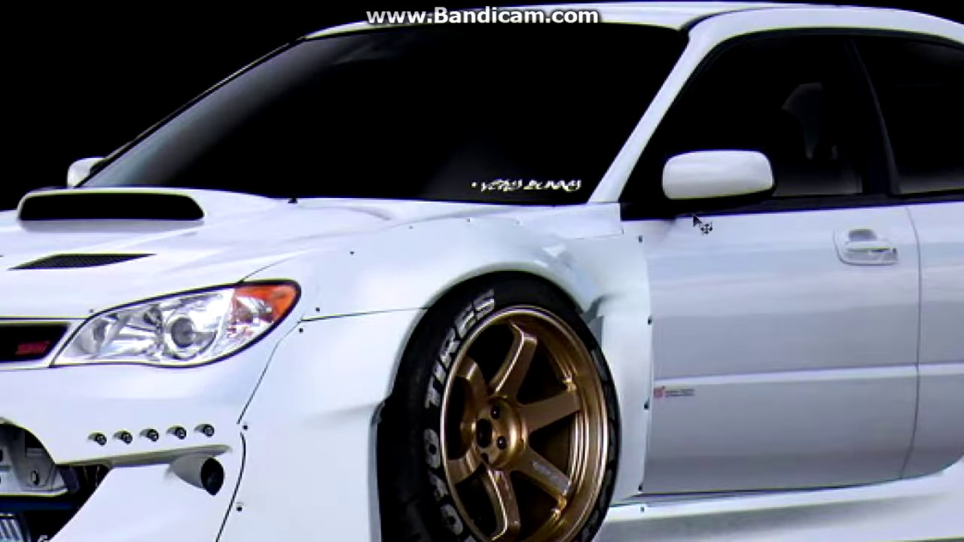
Select the reference car's front gold wheel, fitting the ellipse to the tyre.
{"action": "left_click_drag", "start_coordinate": [326, 139], "coordinate": [619, 494]}
{"action": "left_click_drag", "start_coordinate": [326, 317], "coordinate": [393, 317]}
{"action": "left_click_drag", "start_coordinate": [506, 139], "coordinate": [505, 162]}
{"action": "left_click_drag", "start_coordinate": [506, 493], "coordinate": [506, 484]}
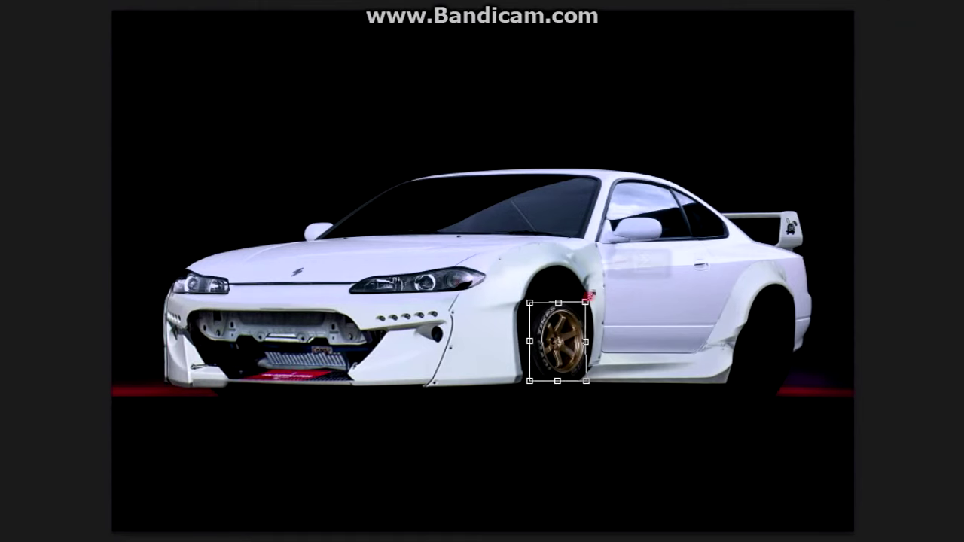
Fit the pasted gold wheel into the Silvia's front arch.
{"action": "left_click_drag", "start_coordinate": [586, 302], "coordinate": [607, 266]}
{"action": "key", "text": "ctrl+plus"}
{"action": "key", "text": "ctrl+plus"}
{"action": "left_click_drag", "start_coordinate": [647, 324], "coordinate": [657, 332]}
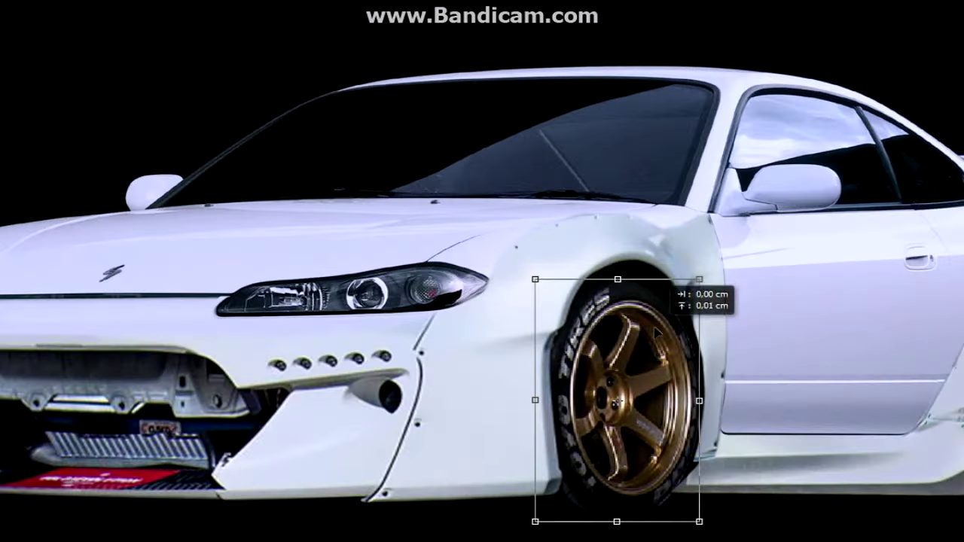
{"action": "left_click_drag", "start_coordinate": [617, 279], "coordinate": [618, 267]}
{"action": "left_click_drag", "start_coordinate": [535, 393], "coordinate": [550, 393]}
{"action": "left_click_drag", "start_coordinate": [700, 394], "coordinate": [711, 394]}
{"action": "key", "text": "Return"}
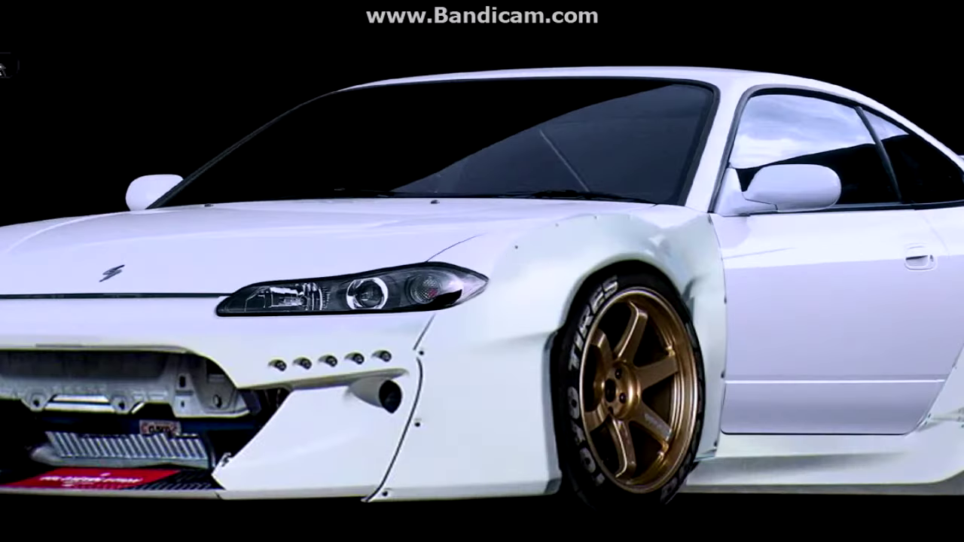
Readjust the front wheel's angle and size.
{"action": "key", "text": "ctrl+t"}
{"action": "right_click", "coordinate": [660, 329]}
{"action": "key", "text": "Escape"}
{"action": "left_click_drag", "start_coordinate": [711, 256], "coordinate": [688, 229]}
{"action": "key", "text": "Return"}
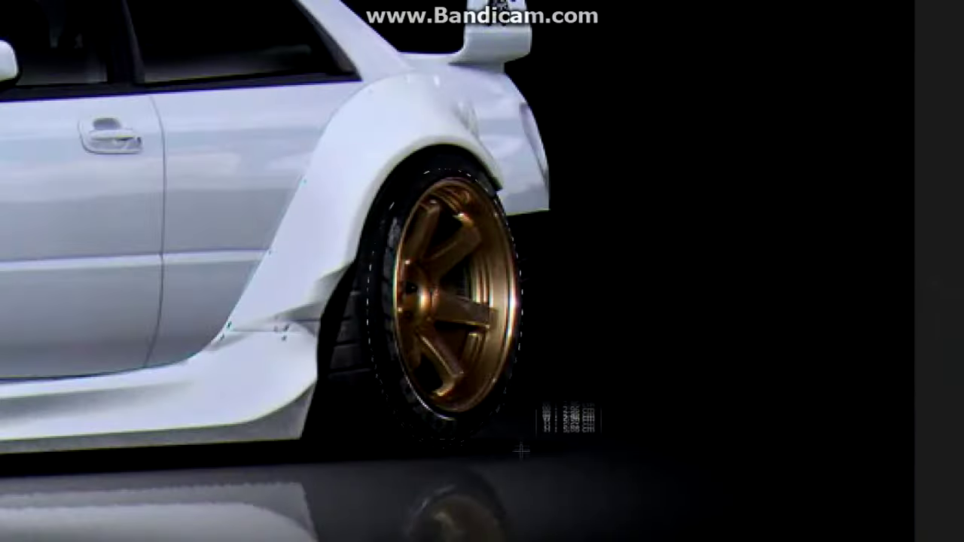
Paste another gold wheel and fit it into the Silvia's rear arch.
{"action": "right_click", "coordinate": [570, 418]}
{"action": "left_click", "coordinate": [544, 445]}
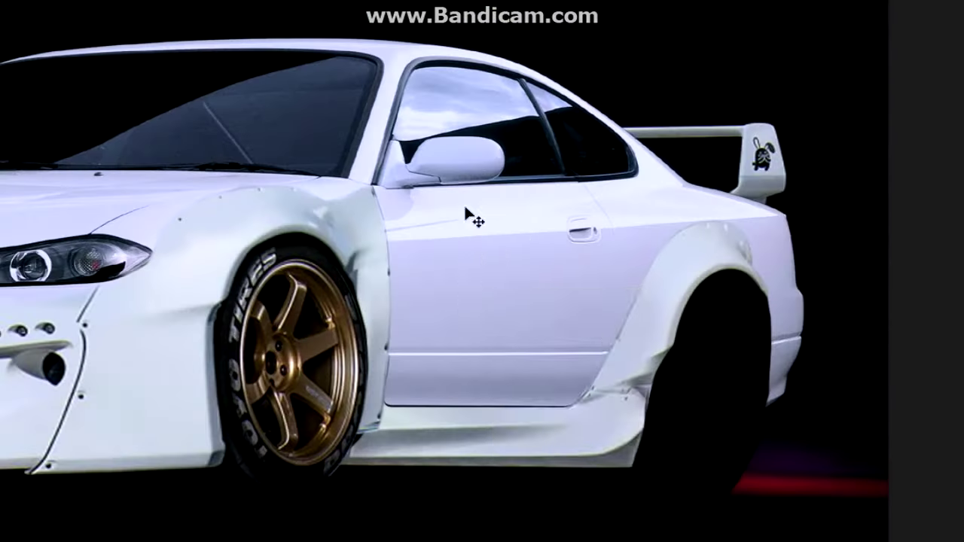
{"action": "key", "text": "ctrl+v"}
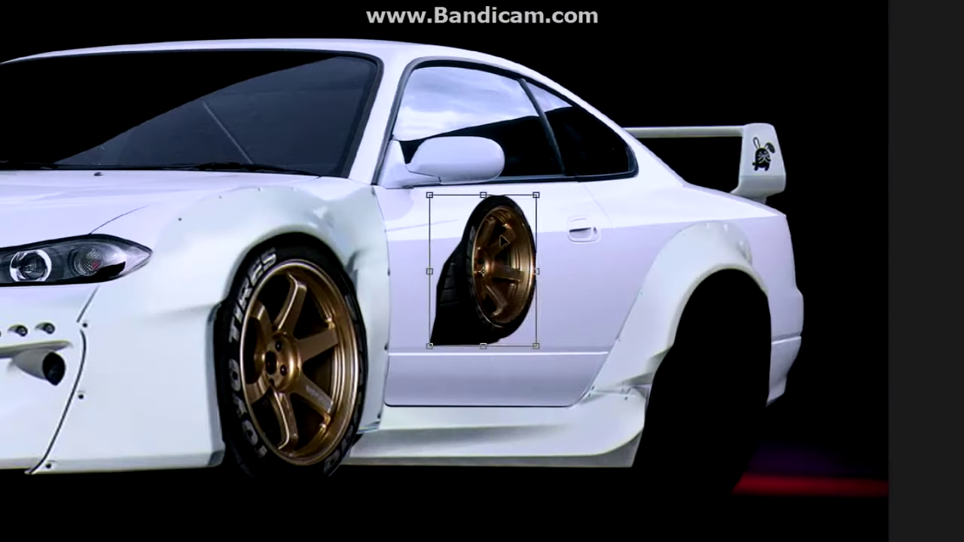
{"action": "left_click_drag", "start_coordinate": [484, 268], "coordinate": [715, 425]}
{"action": "left_click_drag", "start_coordinate": [715, 351], "coordinate": [715, 273]}
{"action": "left_click_drag", "start_coordinate": [660, 387], "coordinate": [642, 388]}
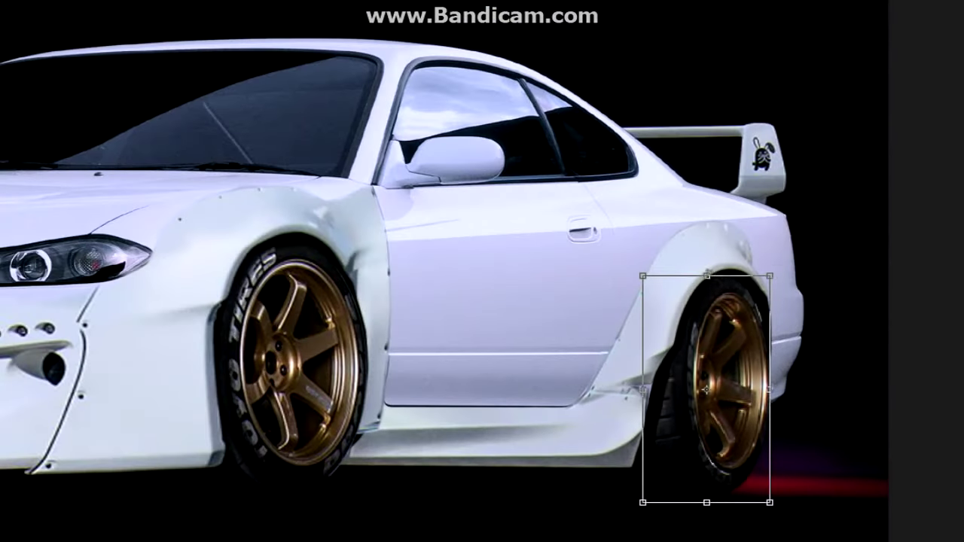
{"action": "left_click_drag", "start_coordinate": [770, 389], "coordinate": [777, 390]}
{"action": "key", "text": "Return"}
{"action": "key", "text": "ctrl+0"}
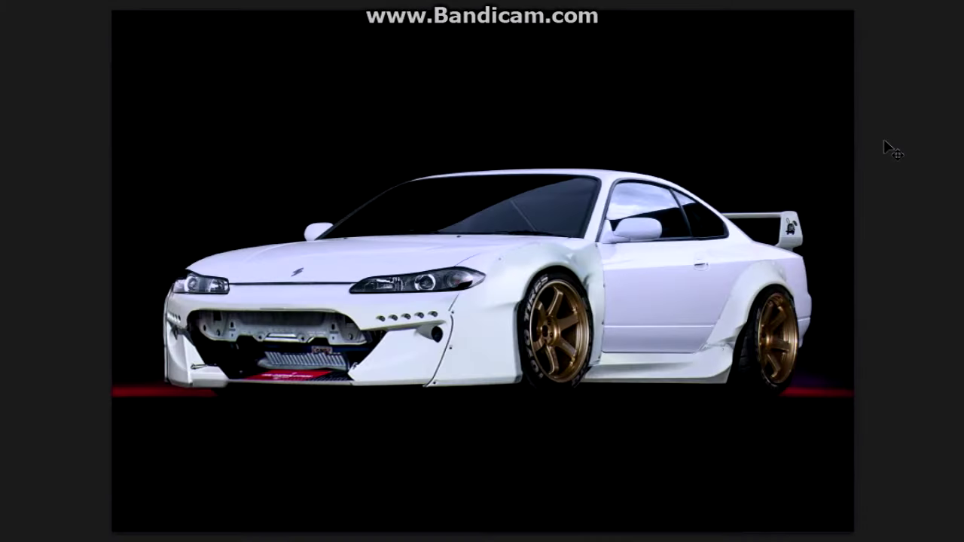